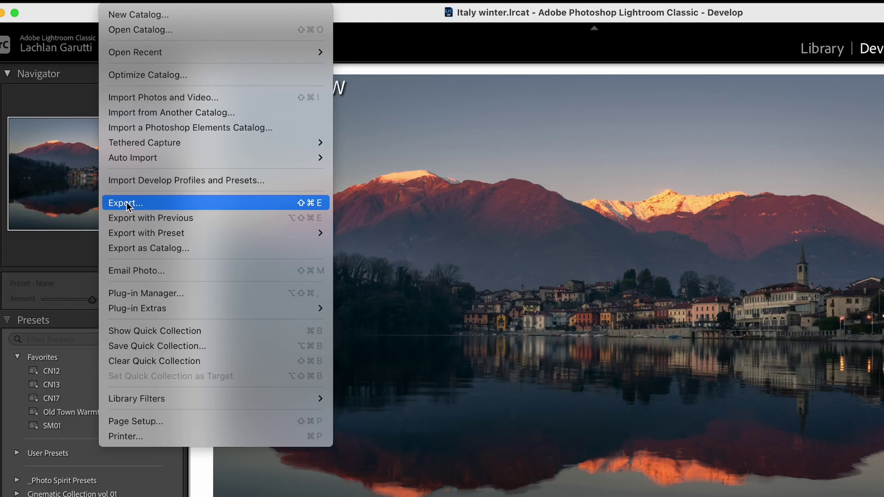
- Open the export settings and look through the available Export To destinations
click(126, 201)
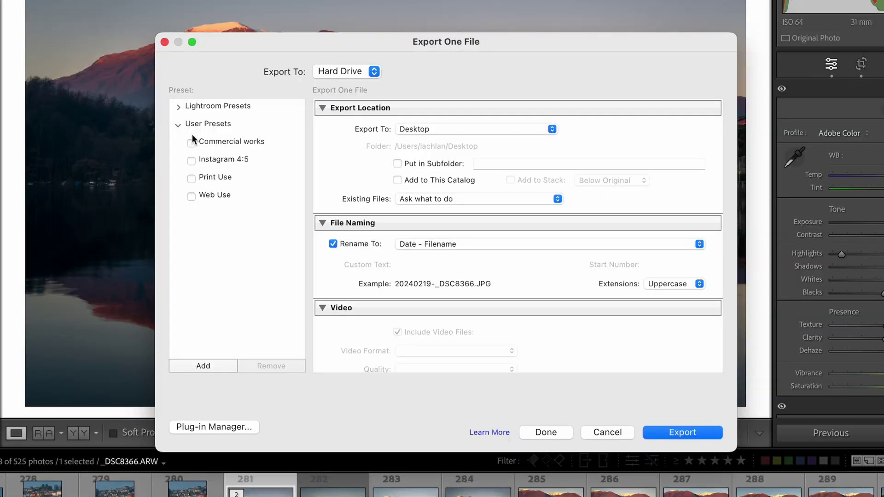
click(435, 131)
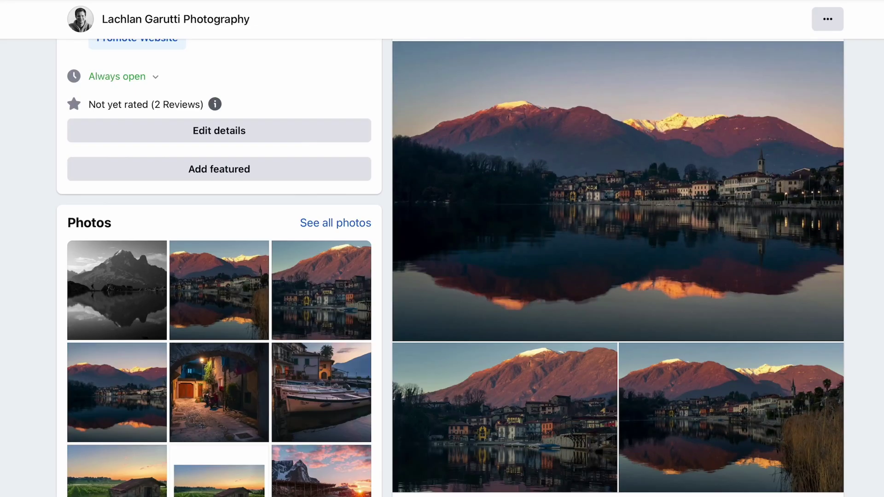
scroll(618, 267, down, 15)
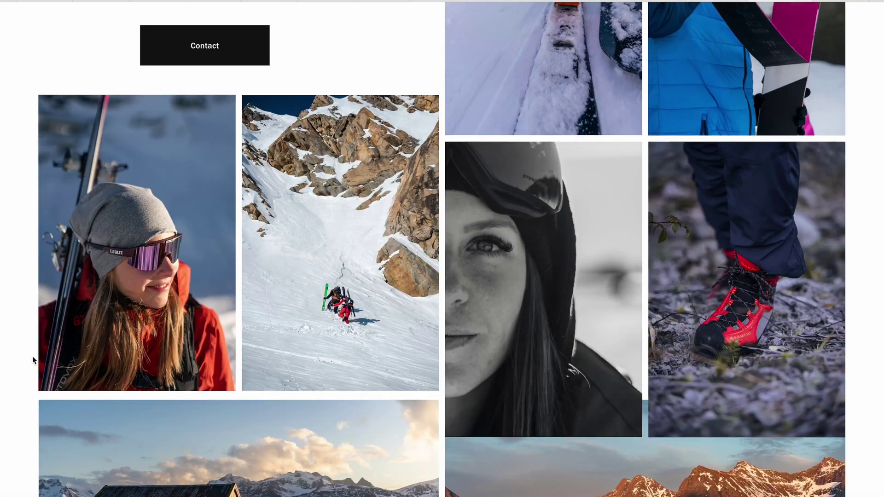
scroll(33, 355, down, 6)
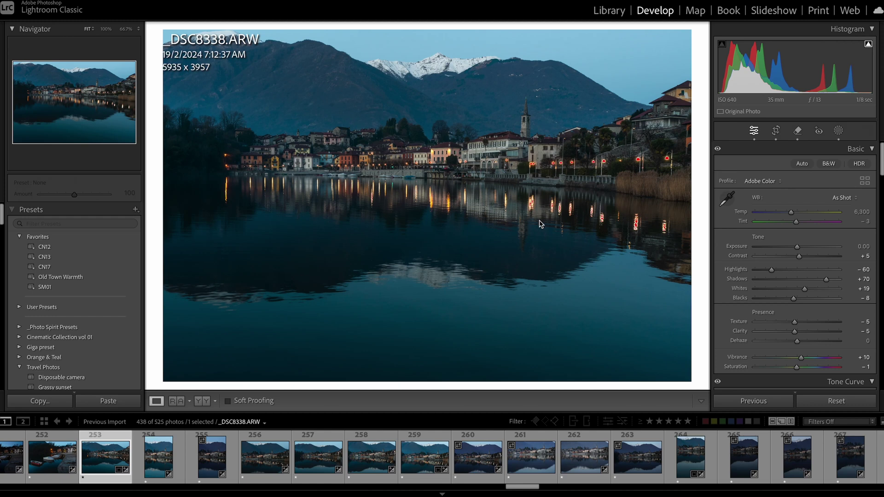
- From the Library grid, open File > Export for the pink-lit mountain lake photo _DSC8366
click(614, 12)
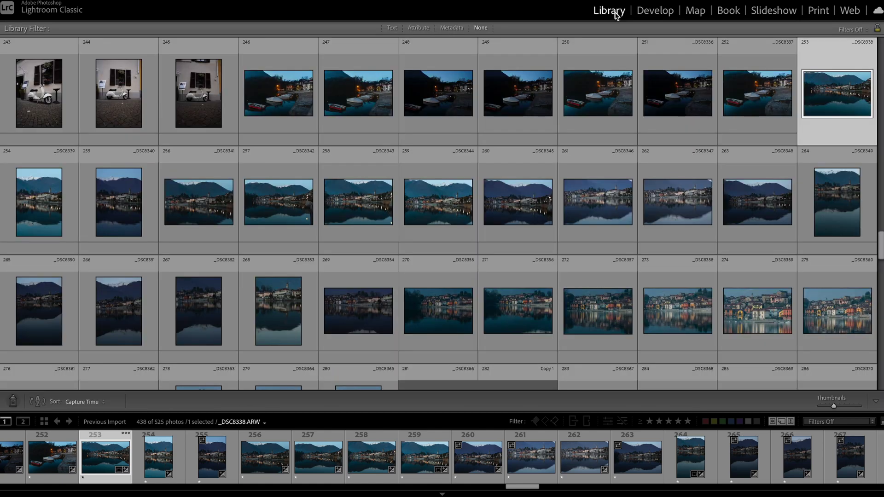
scroll(529, 204, down, 5)
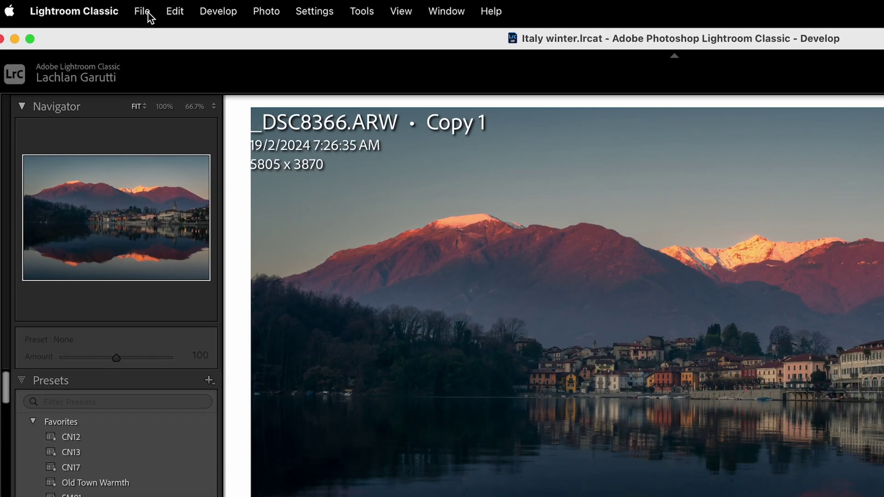
click(142, 12)
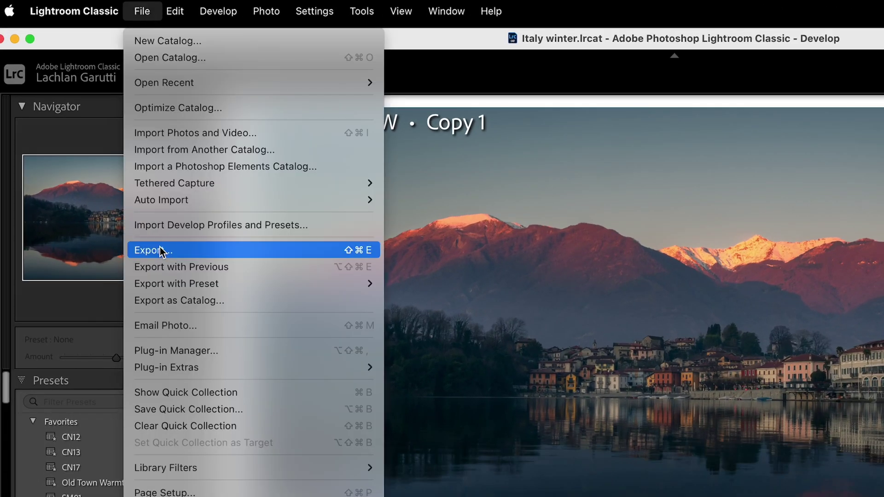
click(161, 252)
scroll(408, 159, down, 10)
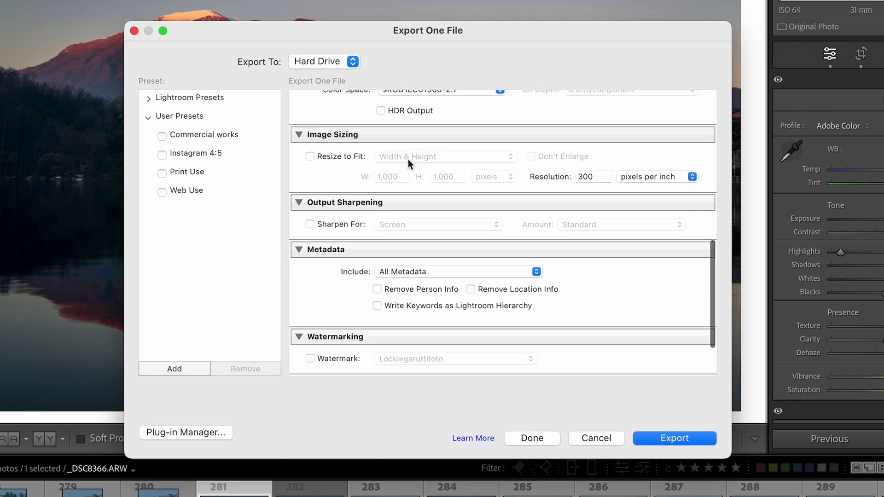
scroll(408, 159, down, 3)
scroll(408, 159, up, 15)
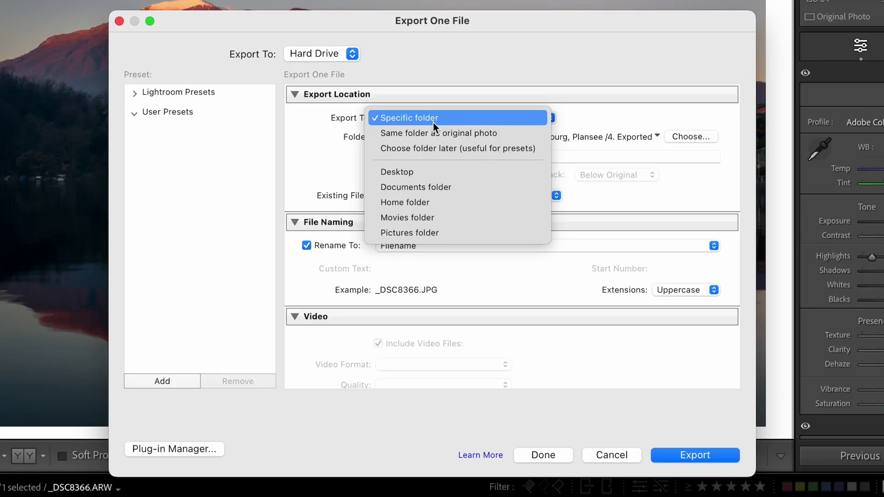
- Export to the Desktop into a 'Social Media' subfolder, leaving Existing Files on Ask what to do
click(427, 171)
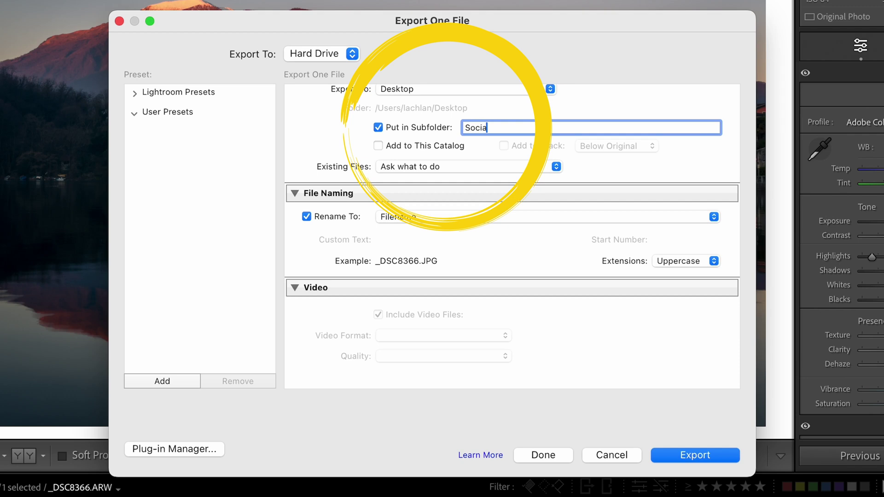
text(l Media)
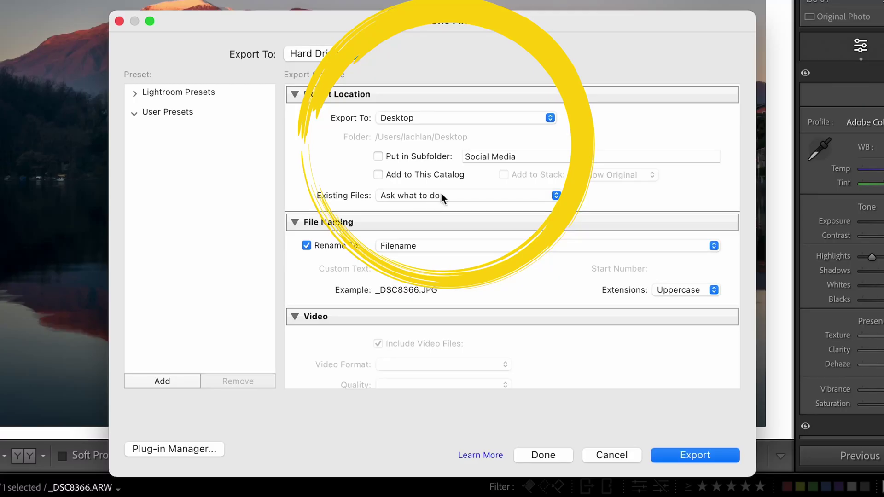
click(442, 195)
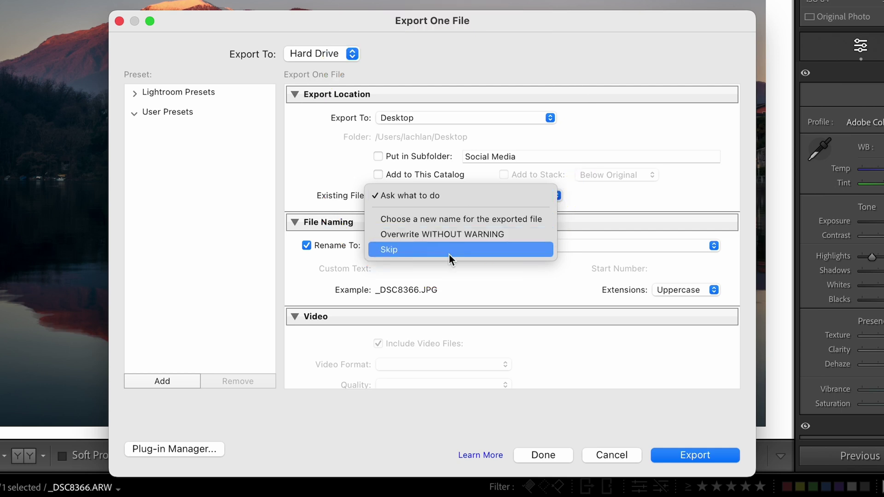
click(454, 195)
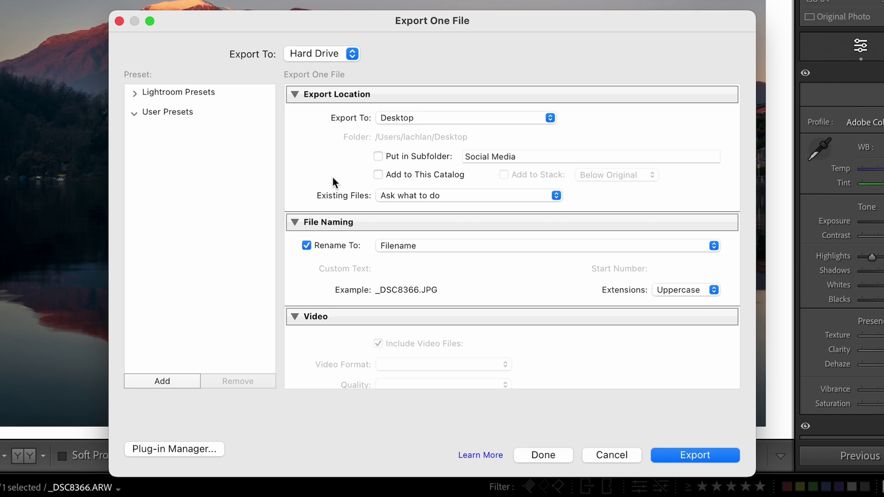
- Rename exports with Custom Name - Original File Number, using 'Instagram' as the custom text
scroll(333, 175, down, 3)
click(410, 152)
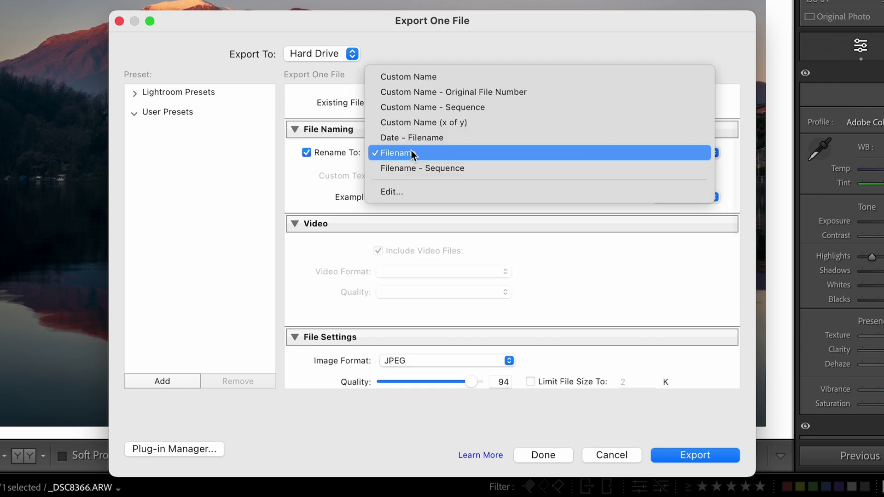
click(413, 83)
click(421, 174)
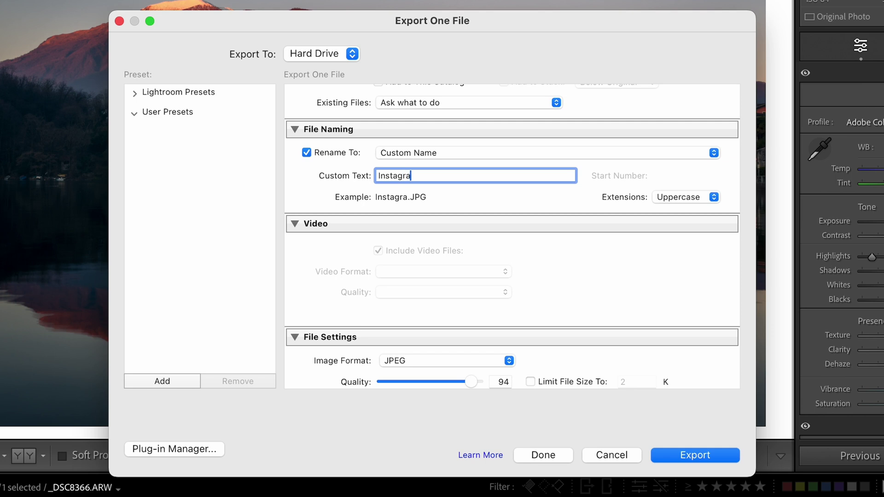
click(475, 153)
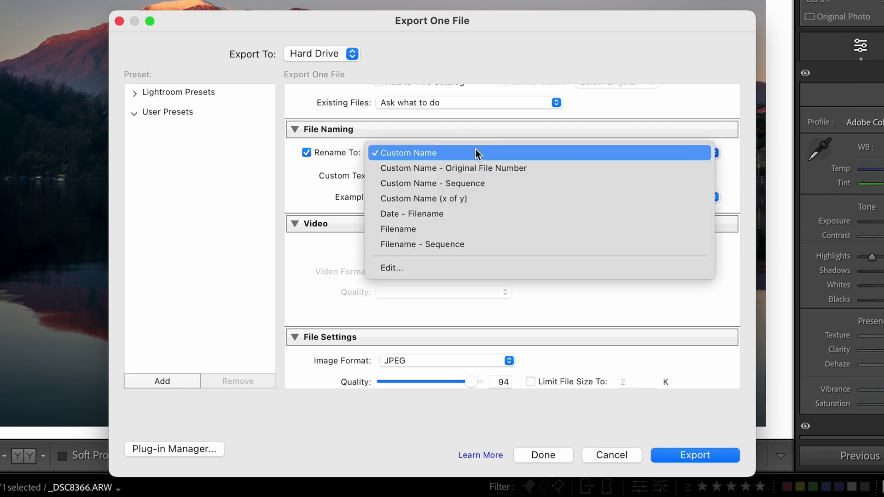
click(476, 167)
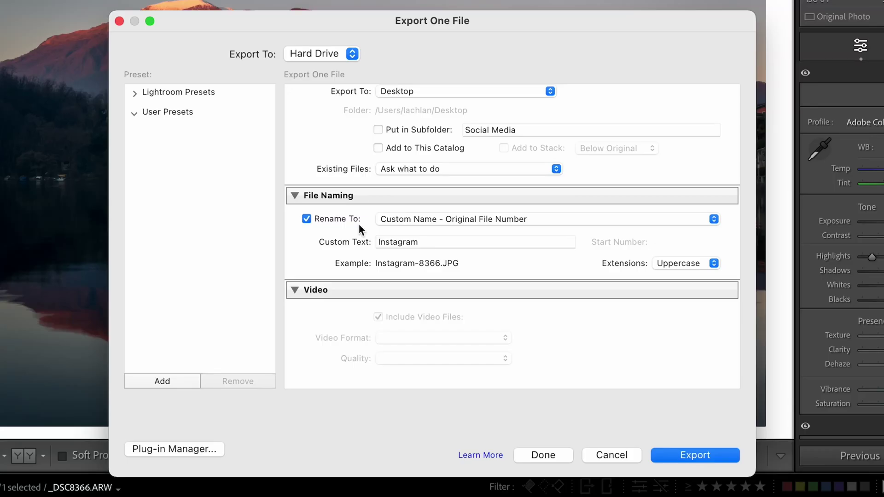
scroll(359, 257, down, 5)
scroll(359, 257, down, 5)
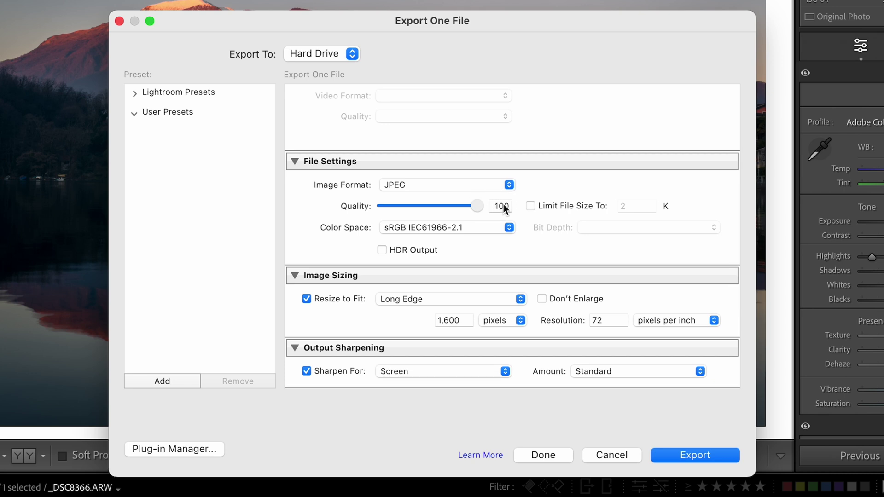
- Keep JPEG format and sRGB IEC61966-2.1 colour space, and turn on Resize to Fit
click(508, 185)
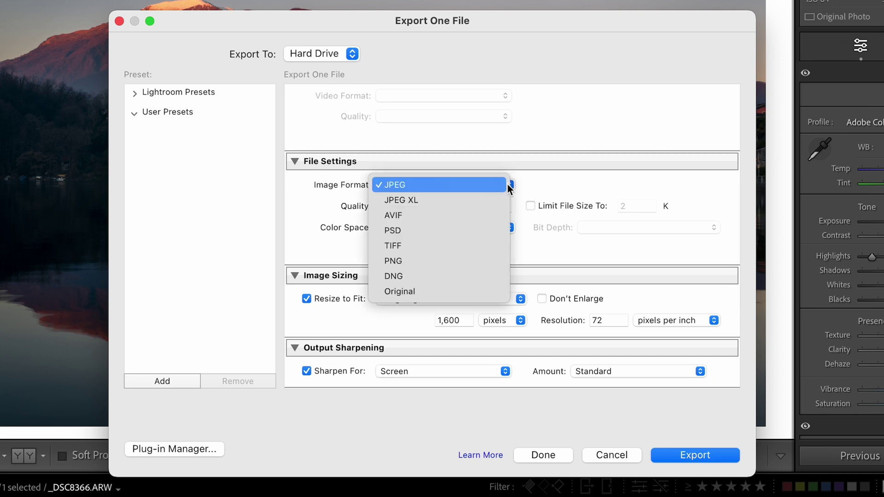
click(507, 183)
click(501, 226)
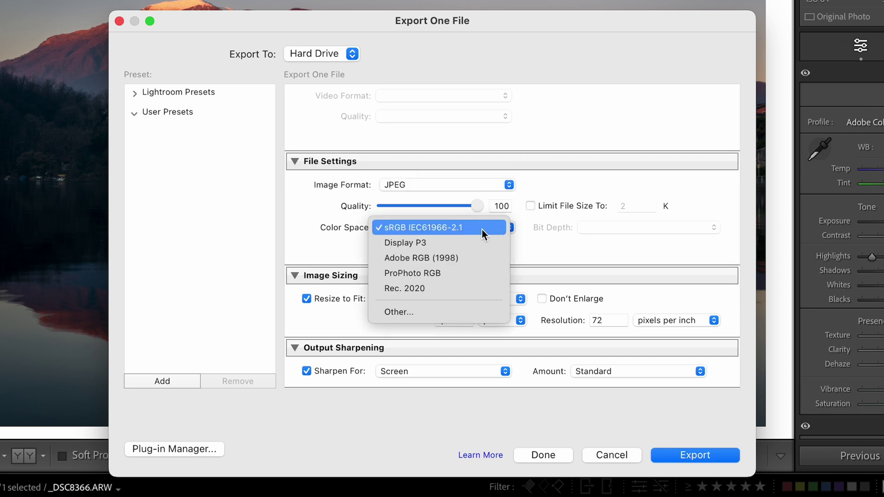
click(455, 228)
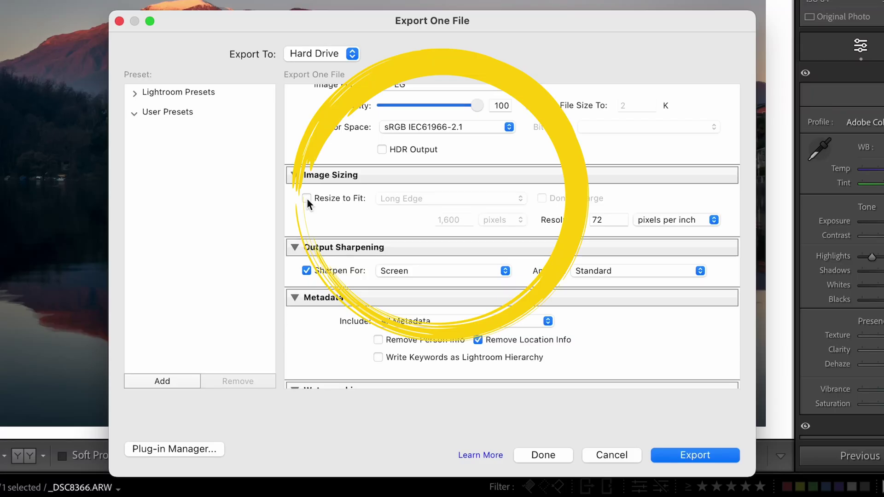
click(306, 198)
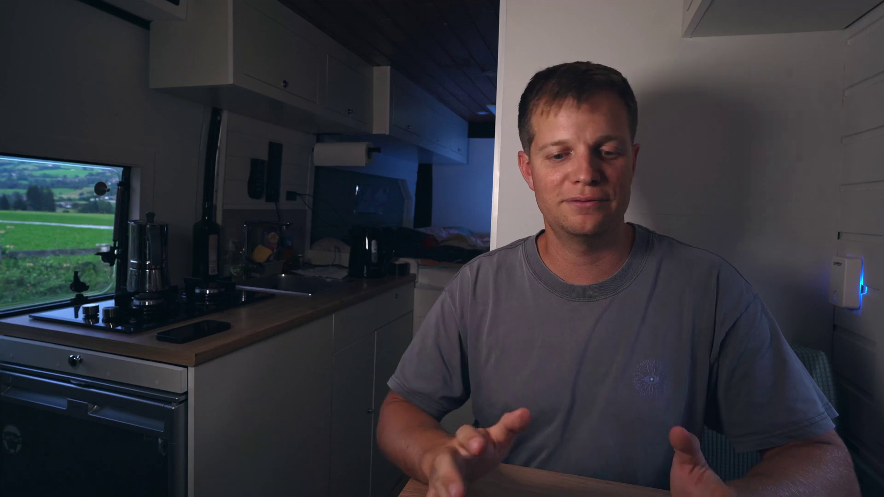
- Resize exported images to a 1080-pixel long edge
click(443, 199)
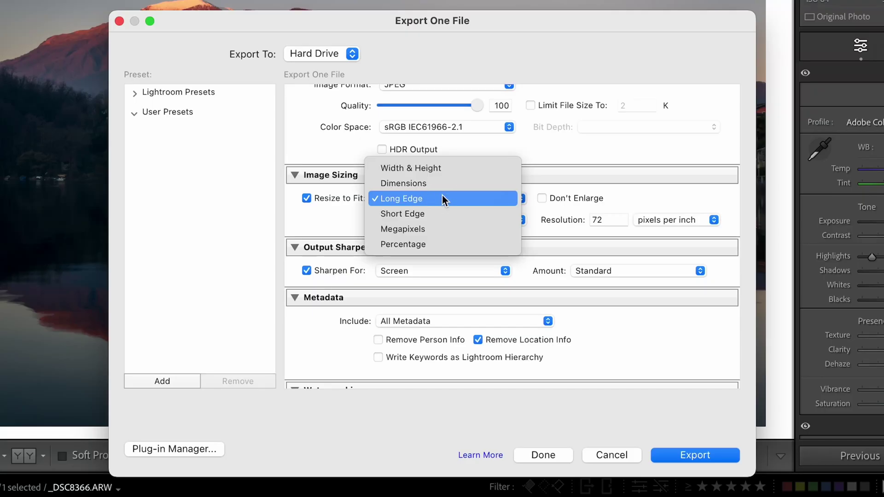
click(442, 199)
text(1080)
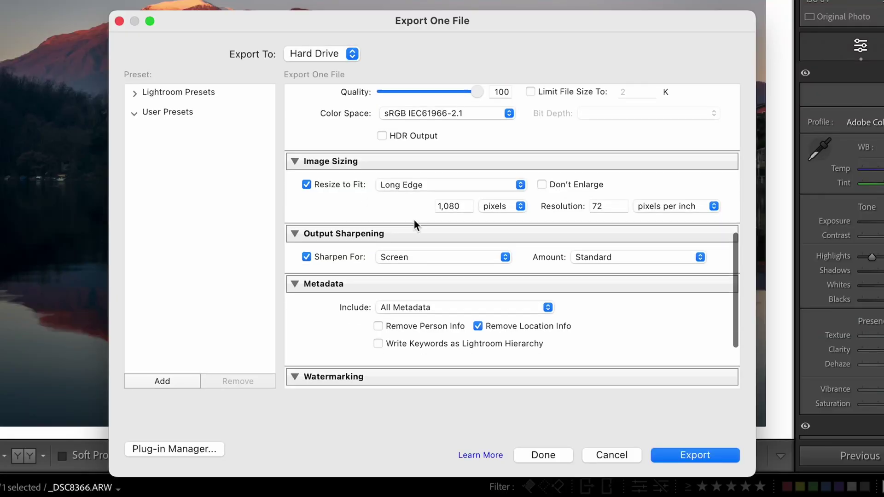
- Set output sharpening for Screen at Standard amount
scroll(414, 220, down, 3)
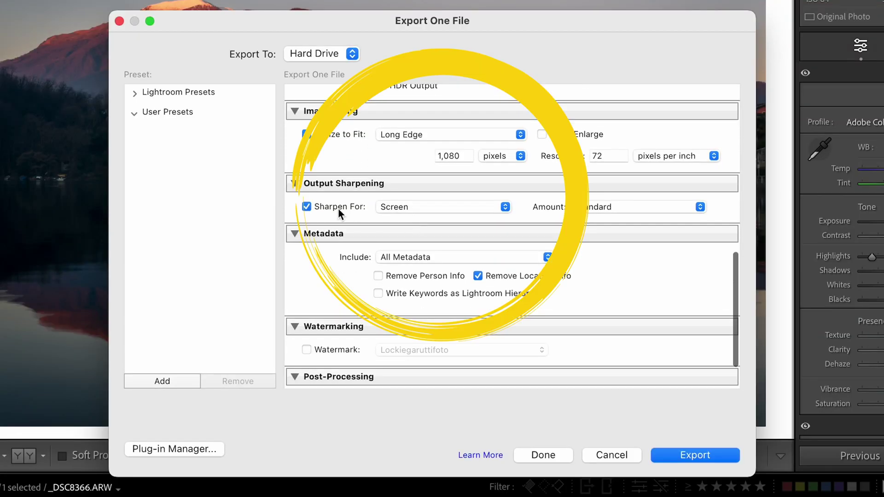
click(420, 206)
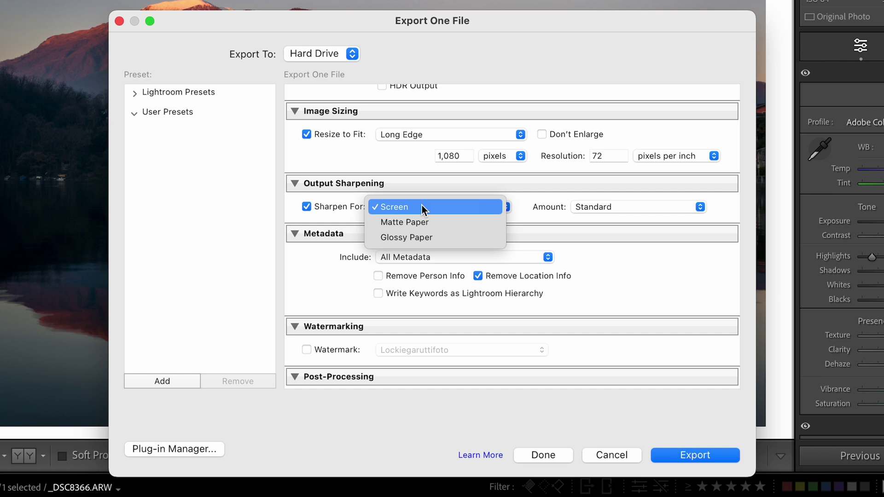
click(422, 205)
click(590, 205)
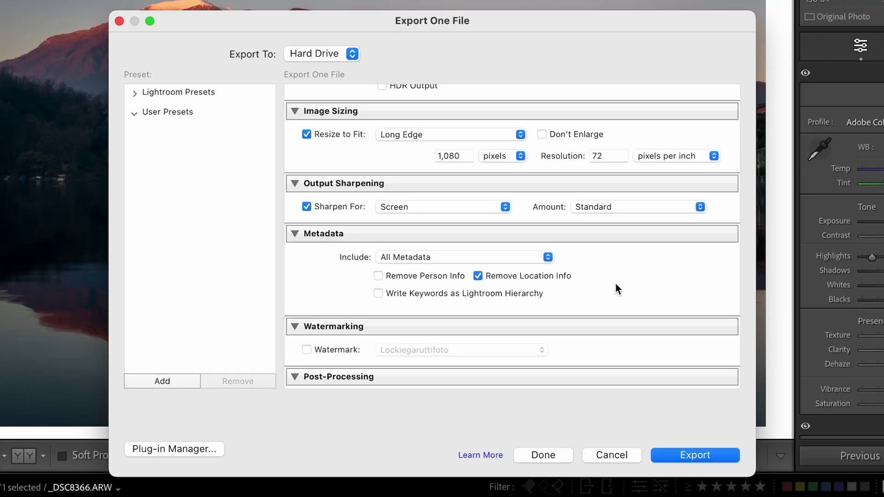
- Choose All Metadata in the Metadata section's Include popup
scroll(616, 285, down, 3)
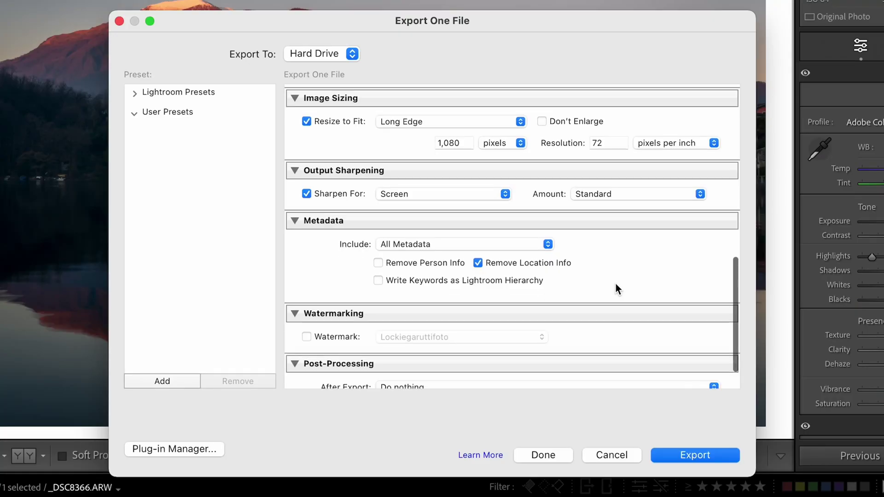
click(495, 203)
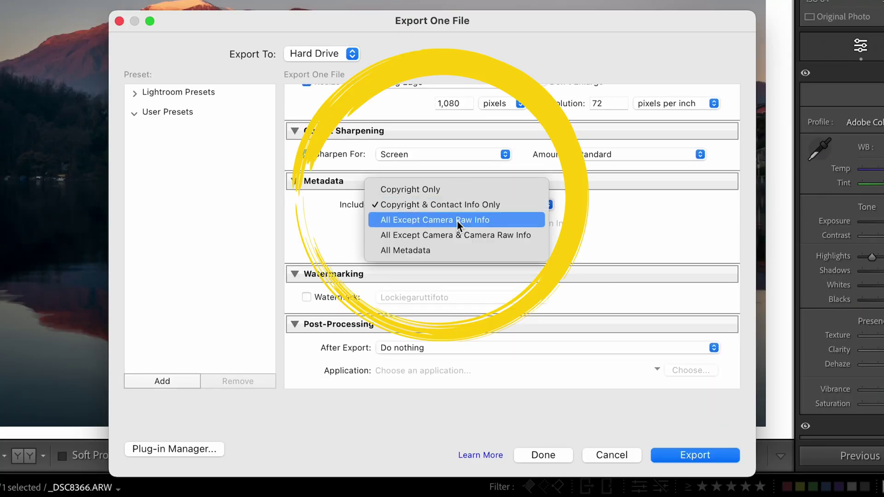
click(446, 250)
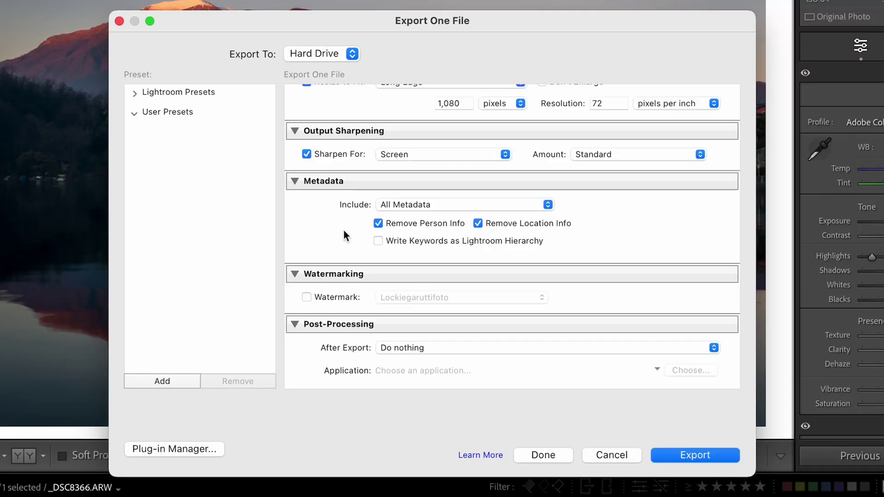
- Try a watermark preset, then leave watermarking off with After Export on Do nothing
click(306, 297)
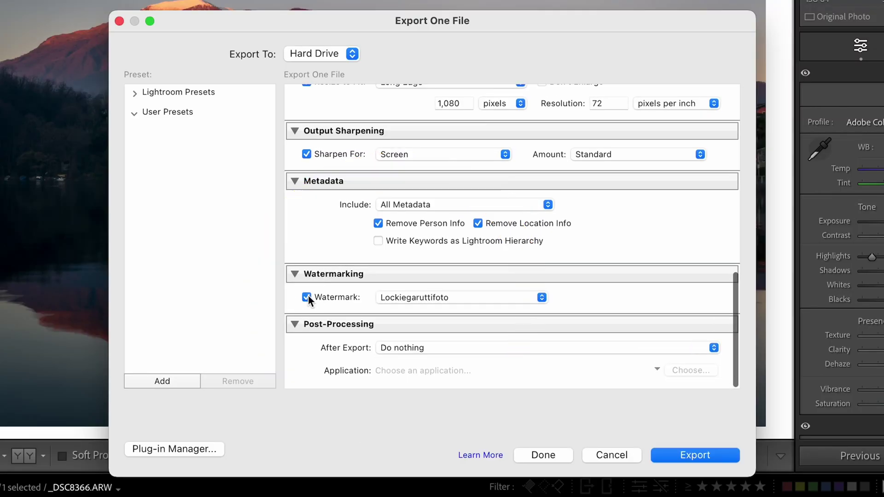
click(427, 299)
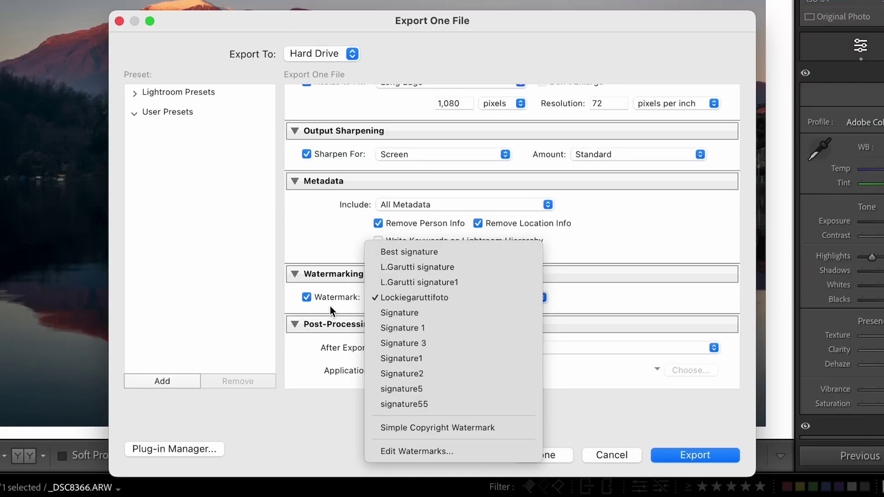
click(312, 302)
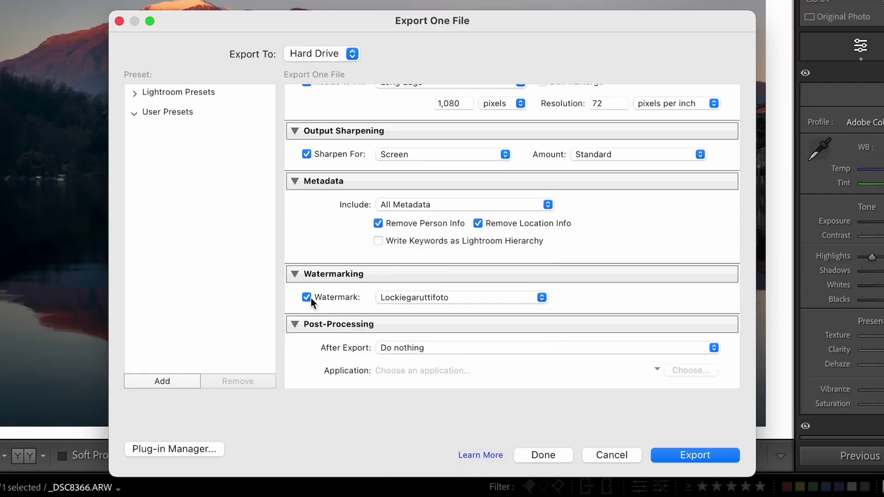
scroll(311, 303, down, 1)
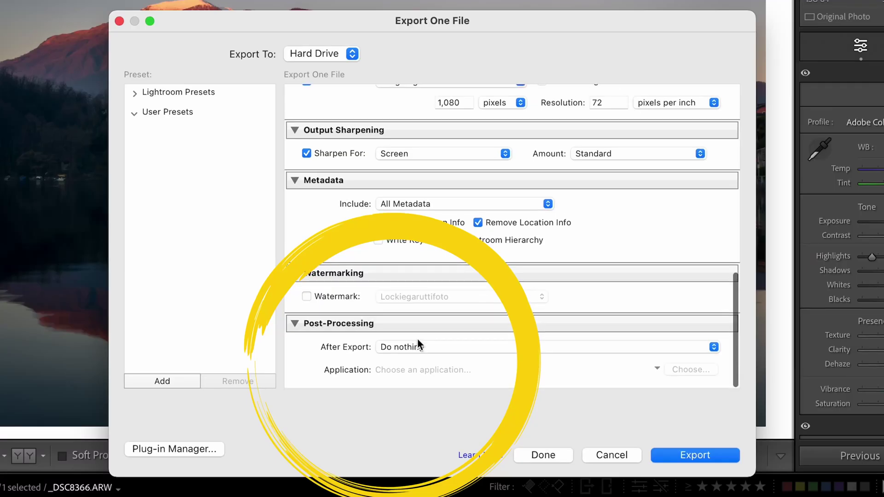
click(434, 348)
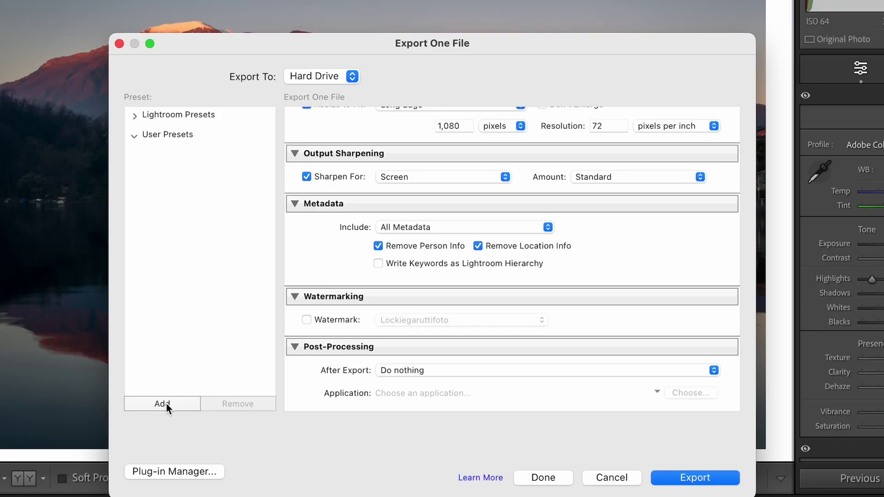
- Create a new export preset named 'Instagram' in the User Presets folder
click(181, 408)
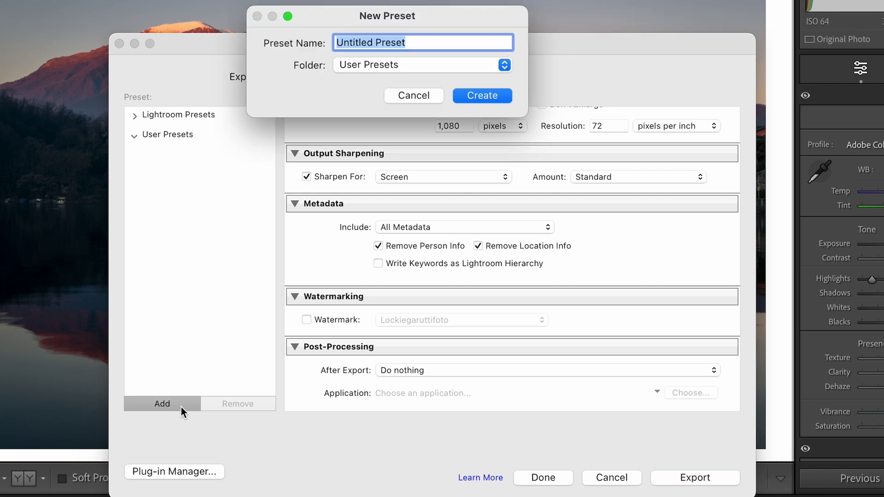
click(412, 67)
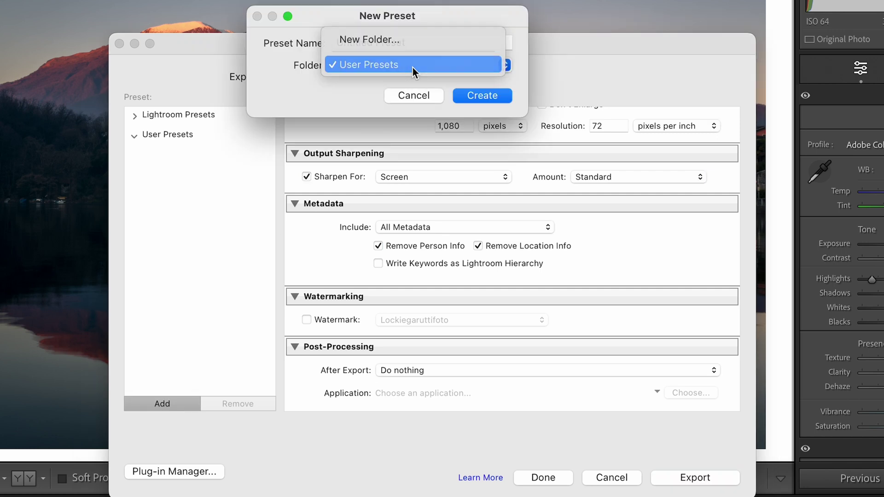
click(413, 67)
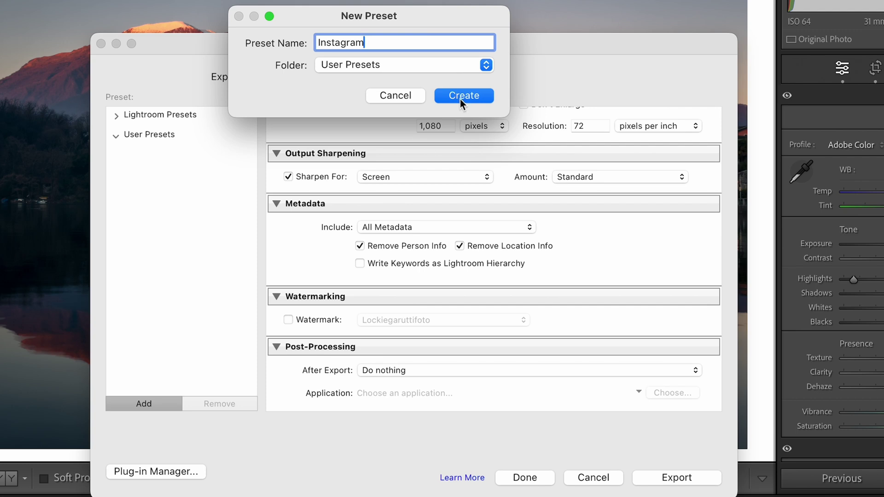
click(461, 96)
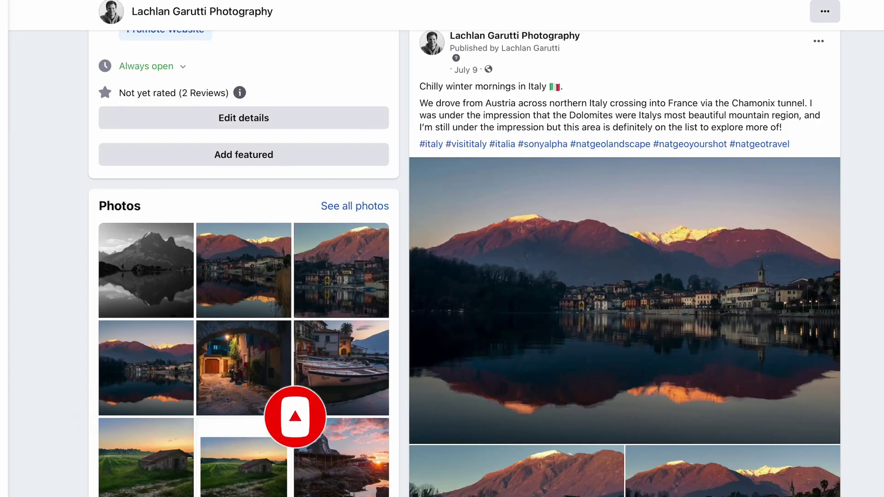
- Review the Instagram preset's loaded settings in the Export dialog for _DSC8388
scroll(625, 263, down, 15)
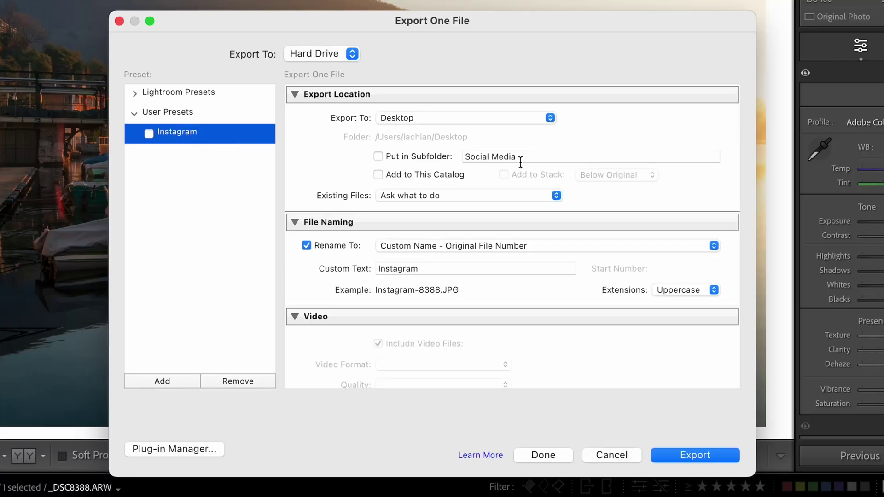
- Replace the custom file-name text with 'Facebook', keep JPEG, and set the long edge to 1200 pixels
scroll(459, 245, down, 2)
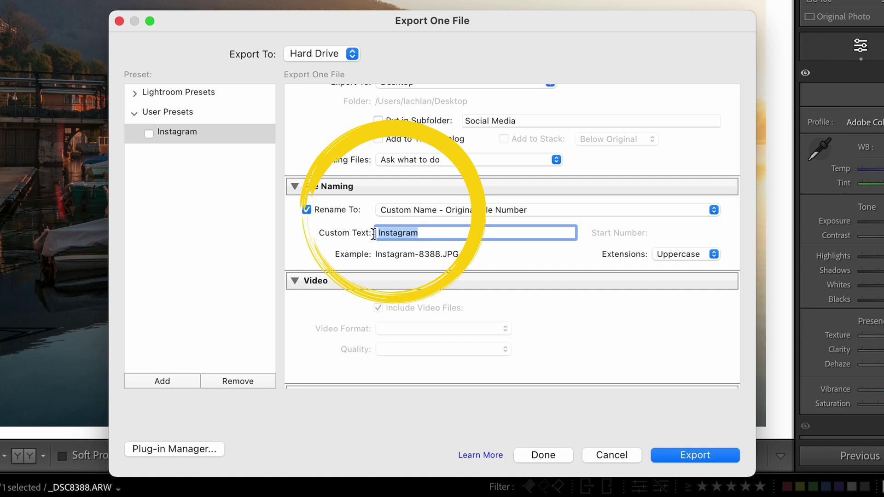
scroll(372, 234, up, 1)
scroll(372, 233, down, 1)
text(Facebook)
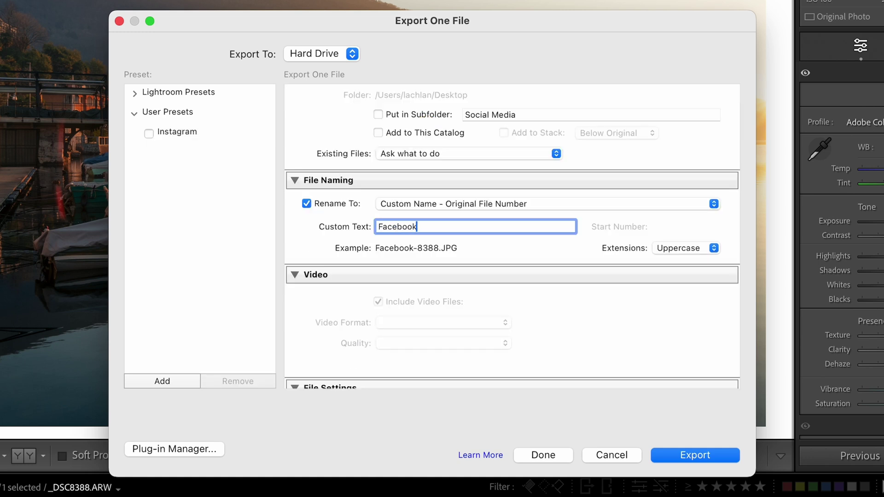
scroll(504, 244, down, 6)
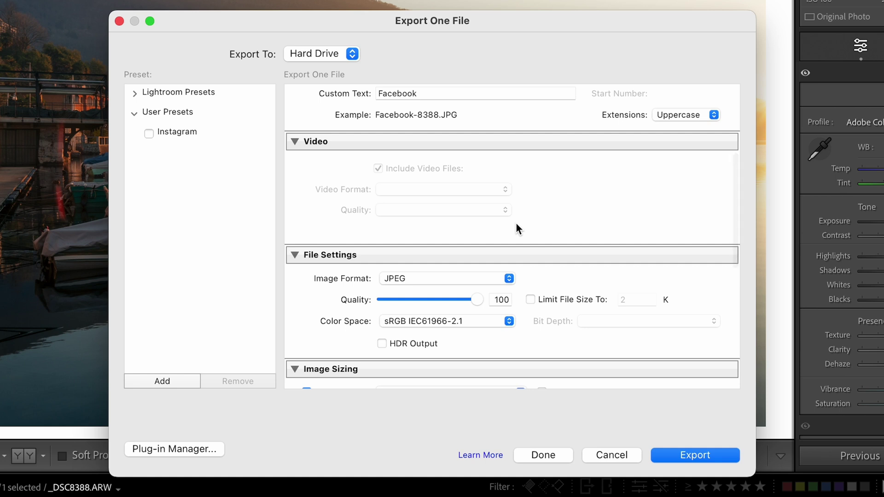
scroll(516, 223, down, 6)
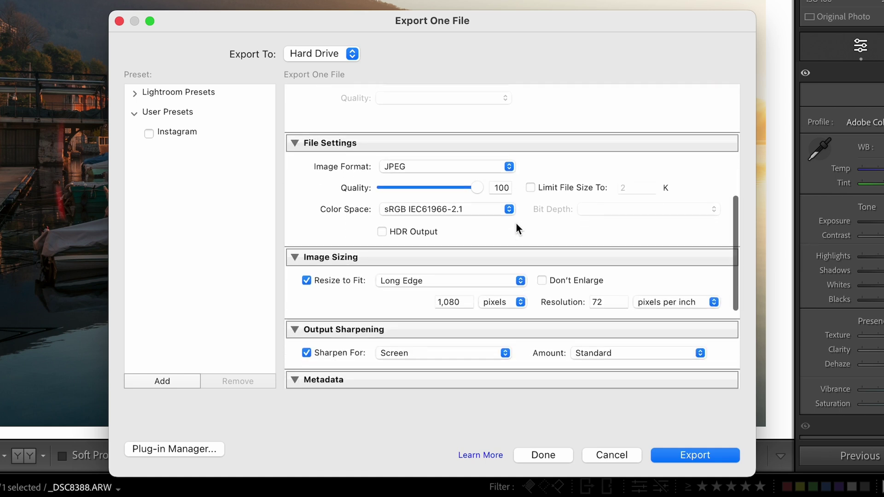
click(478, 145)
click(478, 146)
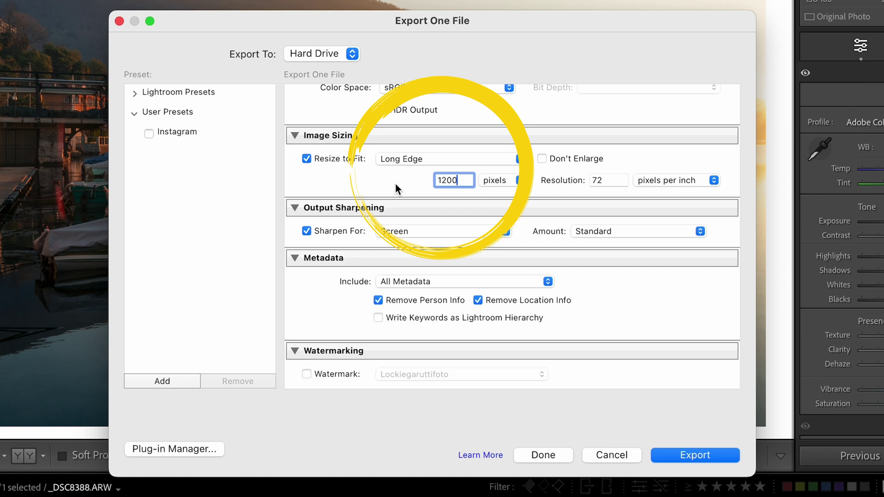
- Keep the 1,200-pixel long edge and enable output sharpening for Screen at Standard amount
click(396, 183)
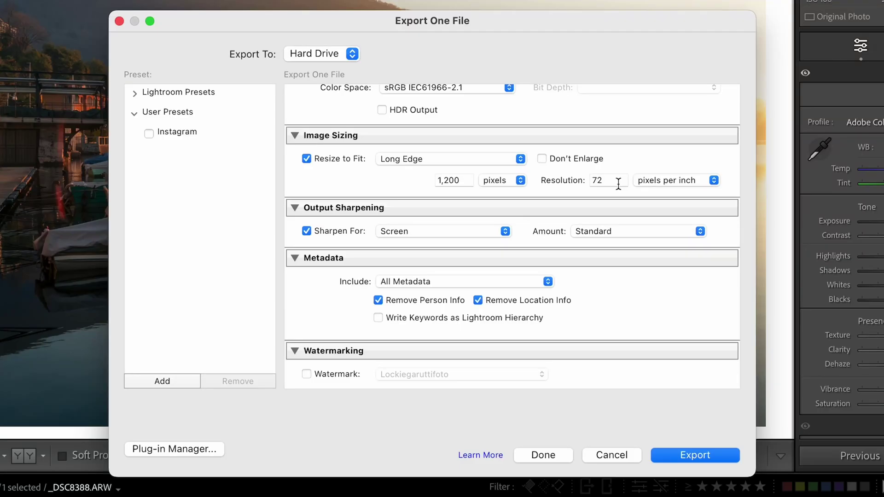
click(420, 231)
click(418, 230)
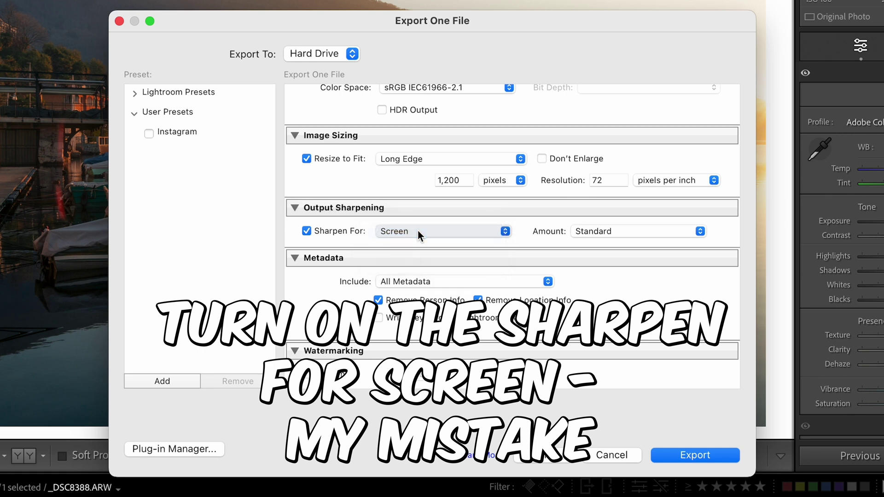
scroll(418, 231, down, 3)
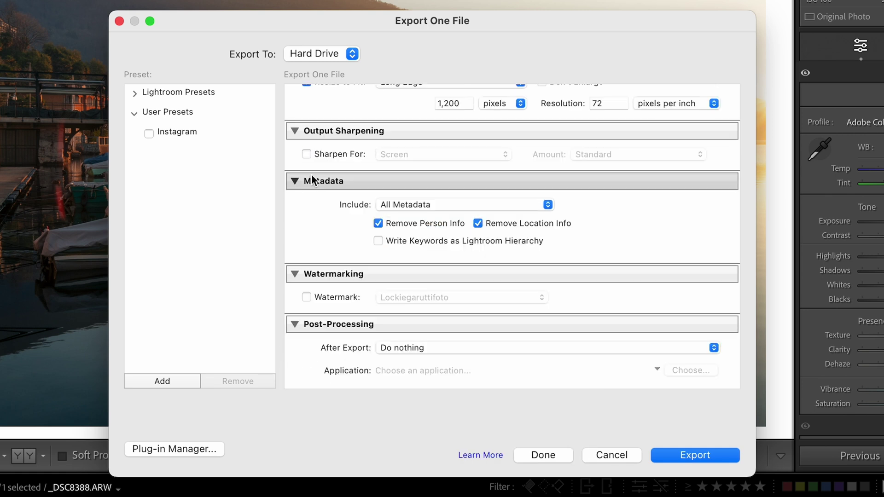
click(307, 154)
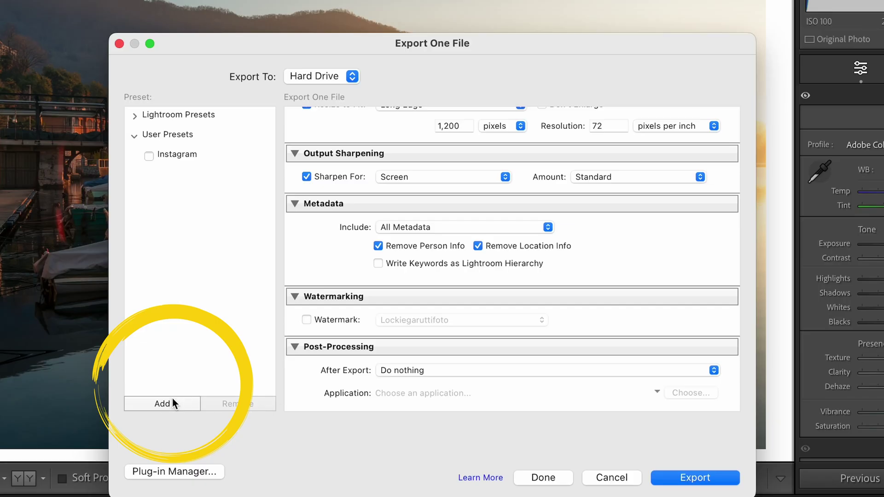
- Add a new export preset named 'Facebook' in the User Presets folder
click(173, 401)
text(F)
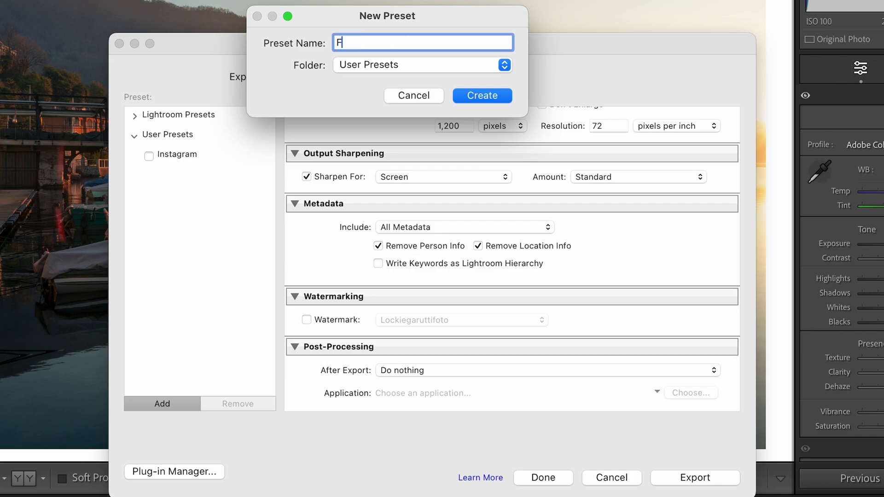
text(acebook)
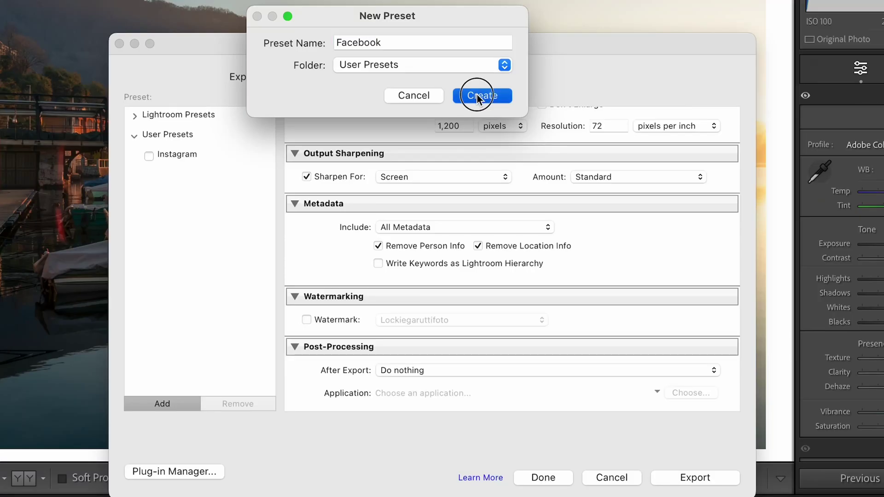
click(479, 97)
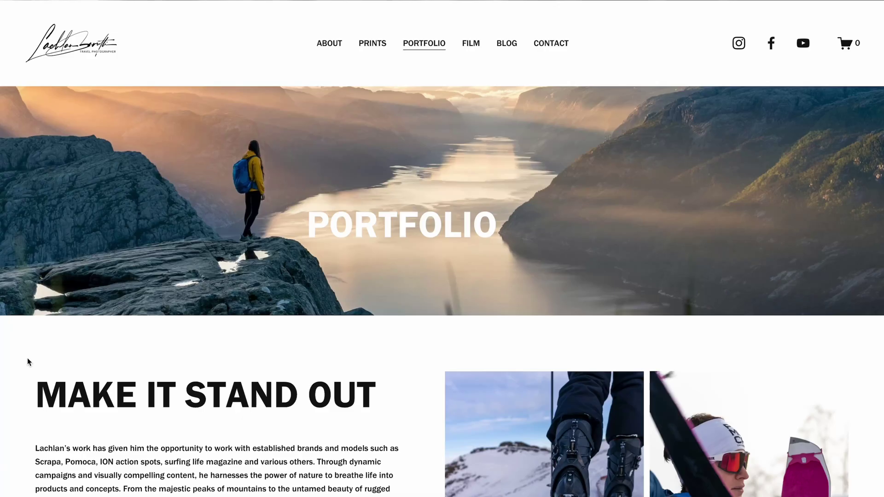
scroll(26, 357, down, 8)
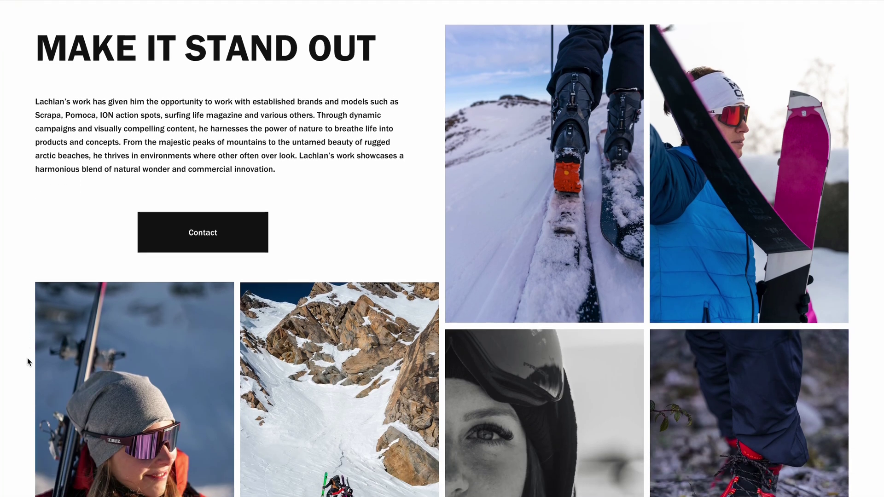
scroll(27, 357, down, 4)
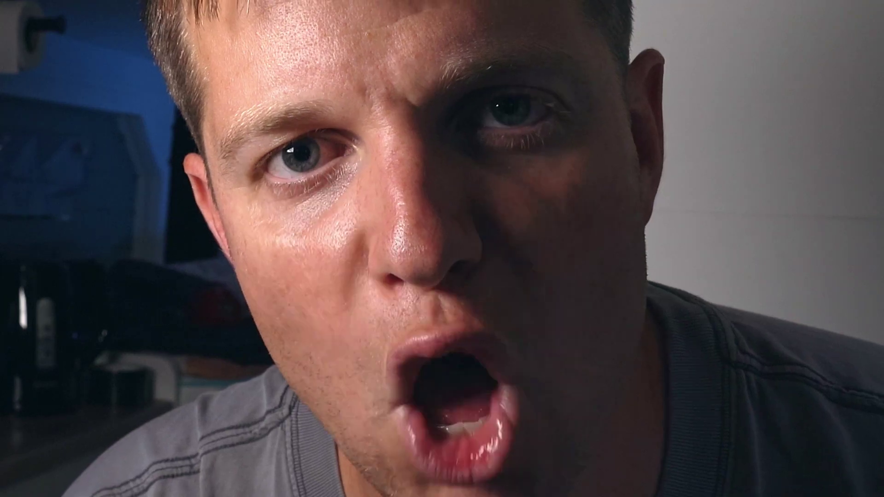
text(W)
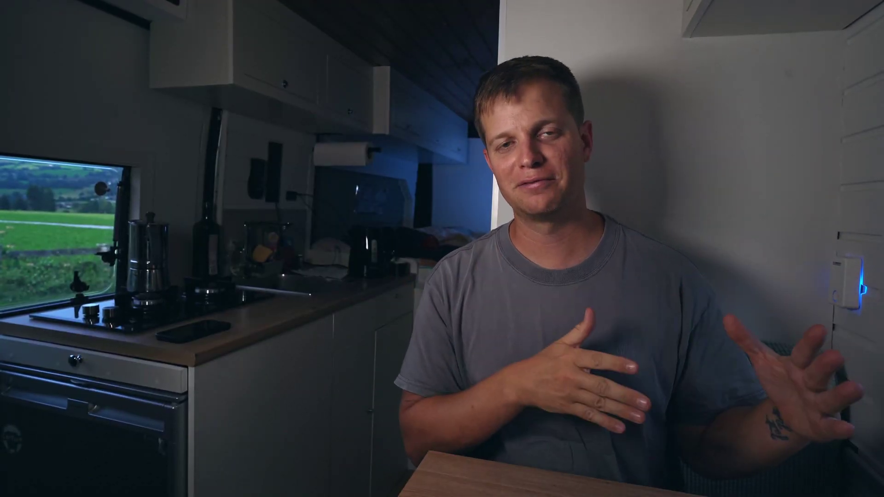
scroll(333, 231, down, 2)
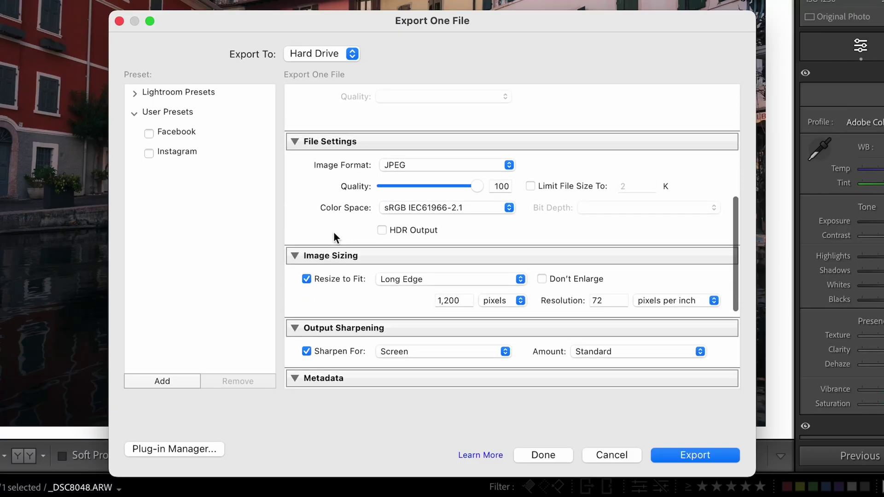
- Set JPEG quality to 90 and resize the long edge to 2,000 pixels
scroll(334, 231, down, 1)
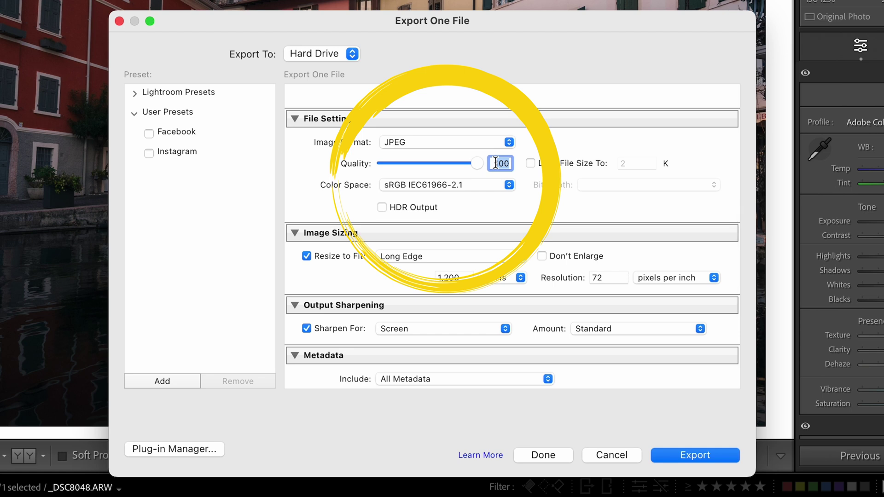
text(90)
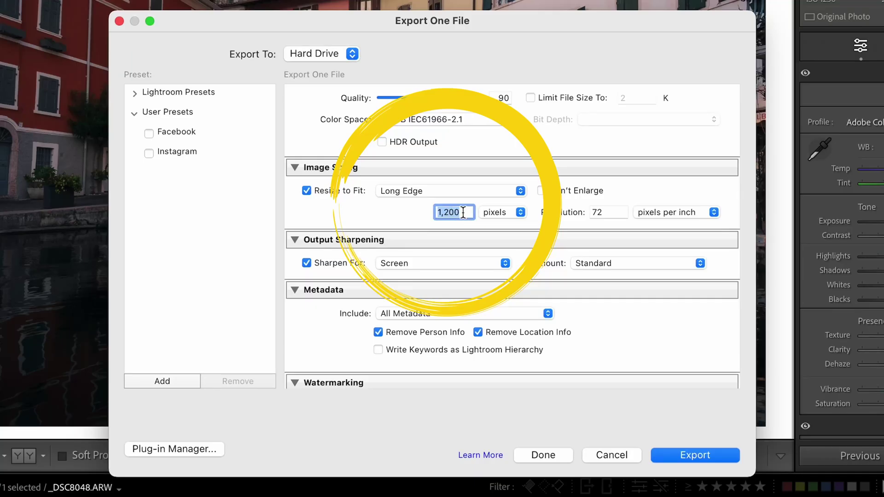
click(391, 218)
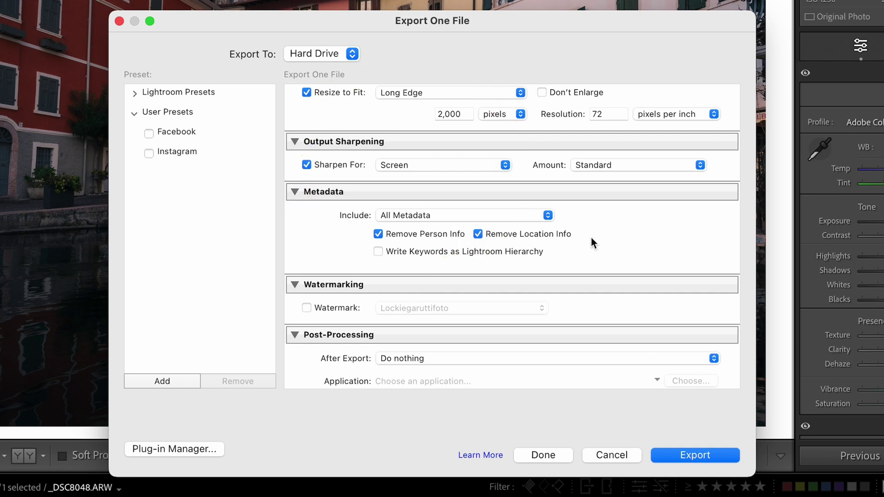
- Keep the Metadata Include setting at All Metadata
scroll(593, 242, down, 1)
click(533, 206)
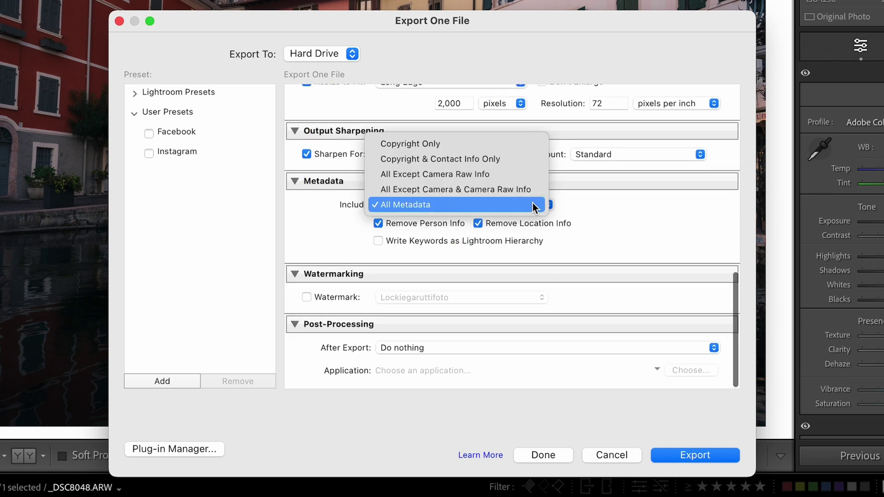
click(533, 206)
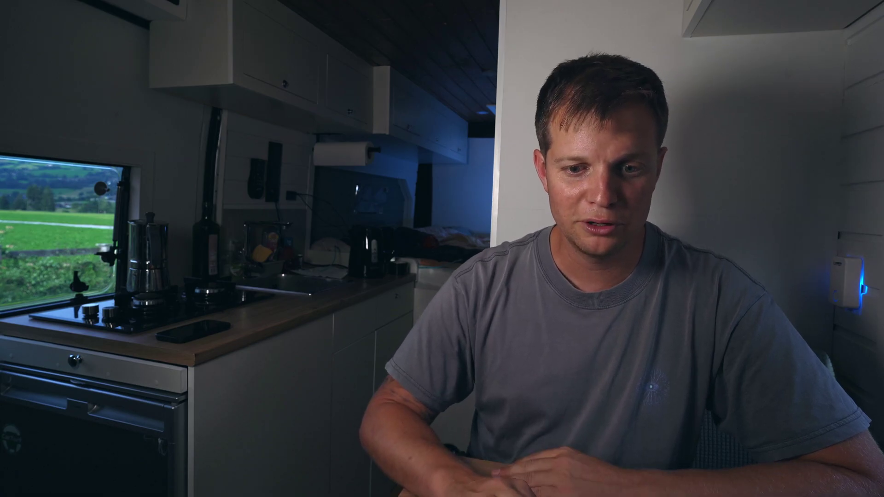
- Add a new export preset named 'World Wide Web' under User Presets
click(165, 402)
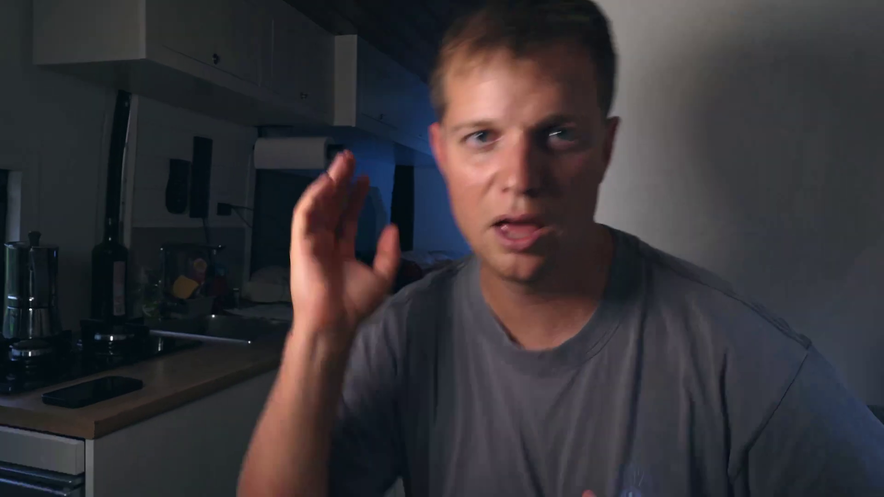
text(e Web)
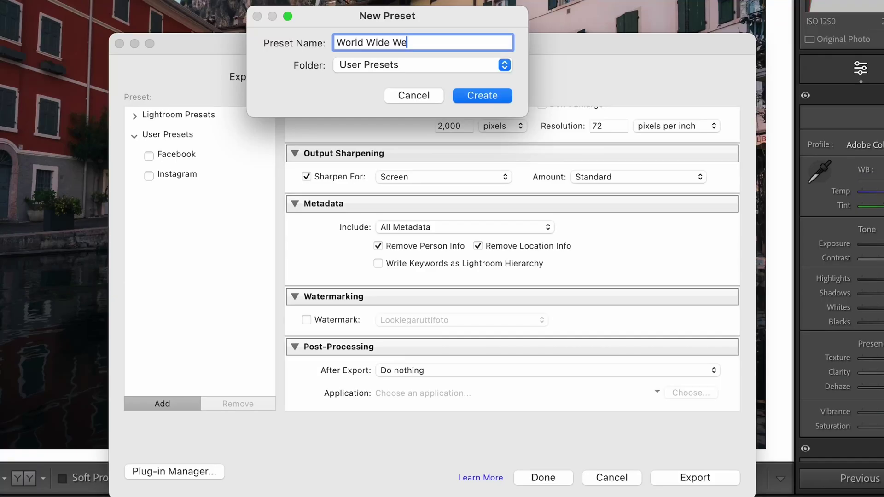
click(479, 97)
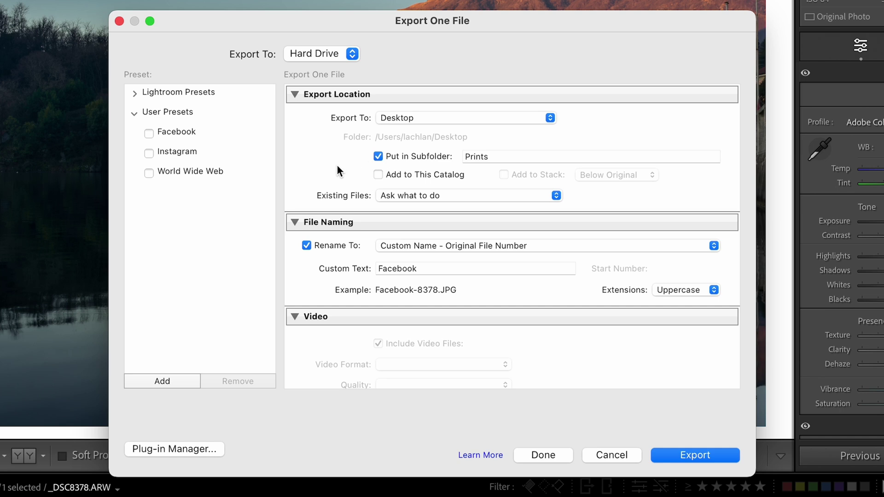
- Change the File Settings image format from JPEG to TIFF
scroll(479, 242, down, 5)
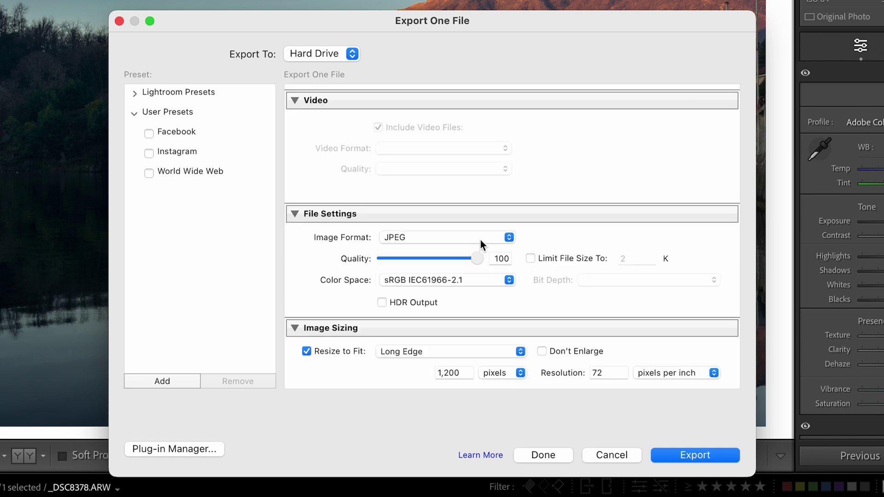
click(480, 239)
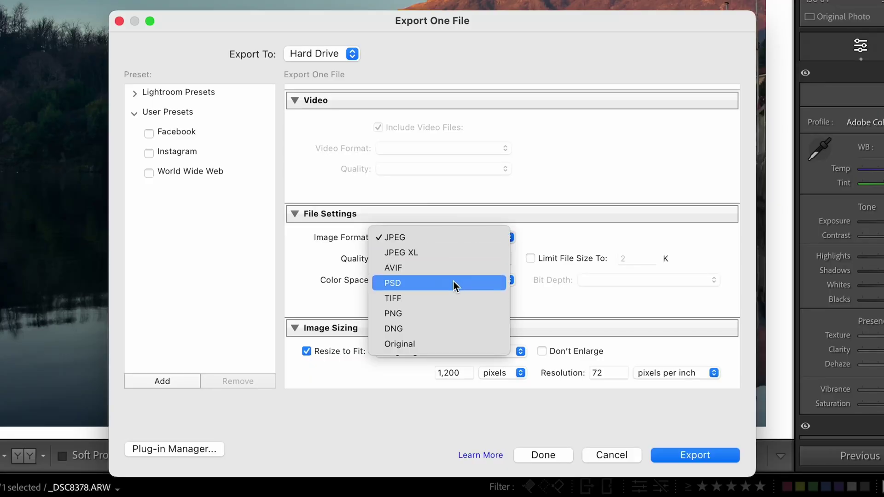
click(453, 244)
click(430, 299)
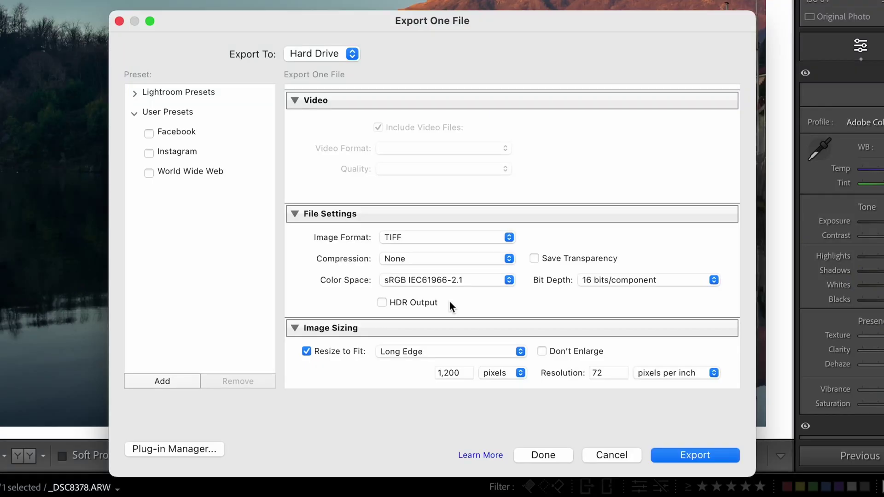
- Set TIFF compression to None, colour space to Adobe RGB (1998), and bit depth to 16 bits/component
click(469, 261)
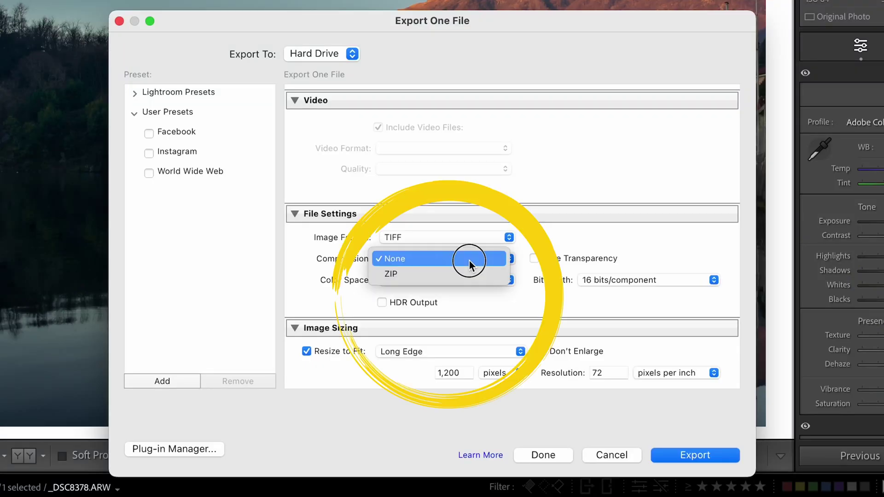
click(469, 261)
click(477, 280)
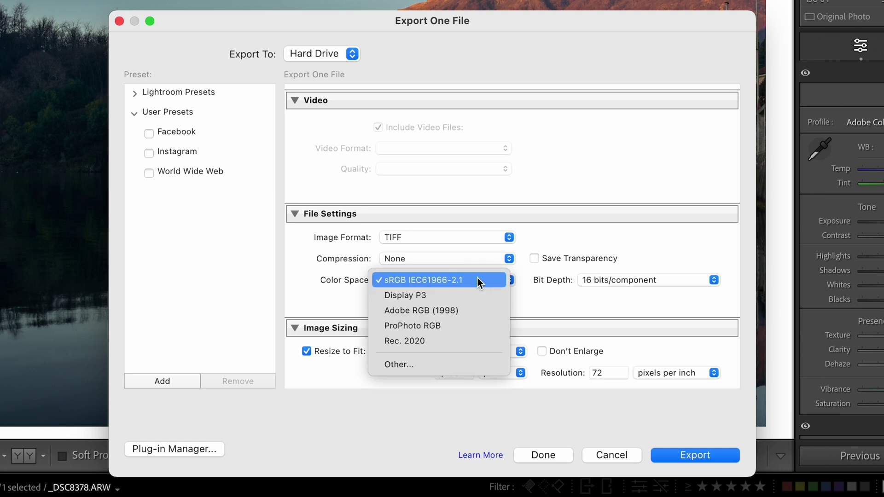
click(467, 309)
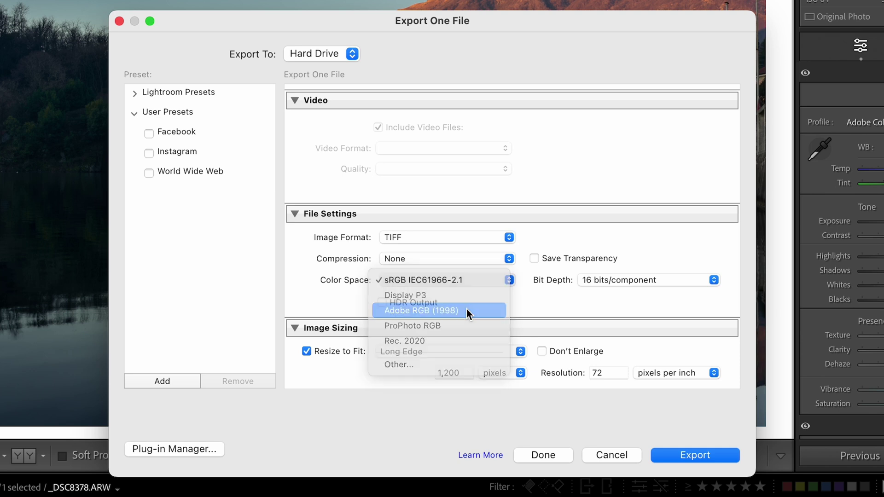
click(626, 279)
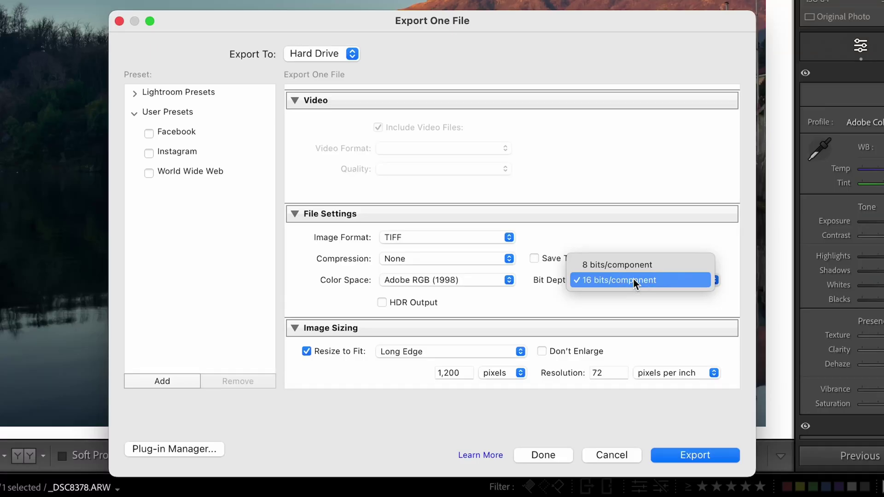
scroll(544, 296, down, 5)
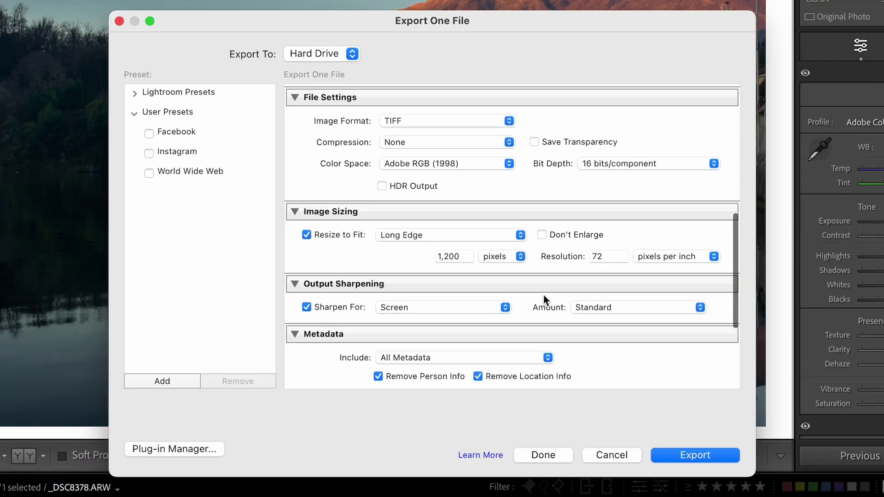